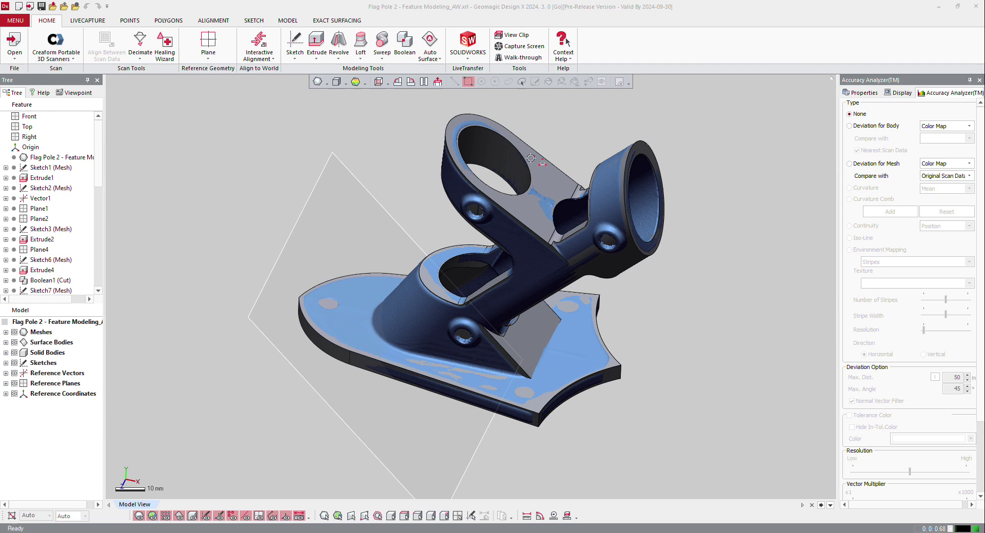
Turn on Deviation for Body with the Color Map display to compare the solid with the scan data
{"action": "left_click", "coordinate": [364, 83]}
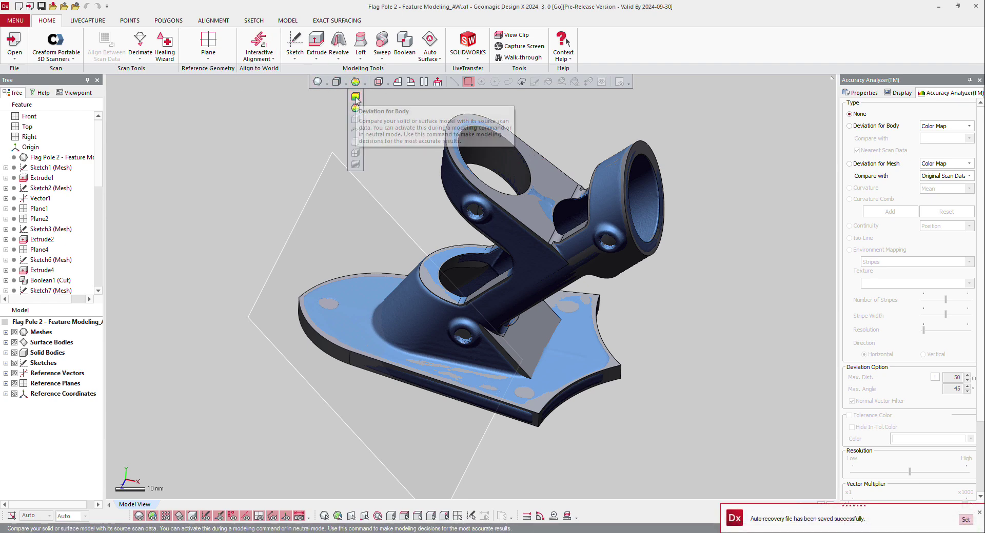
{"action": "left_click", "coordinate": [357, 98]}
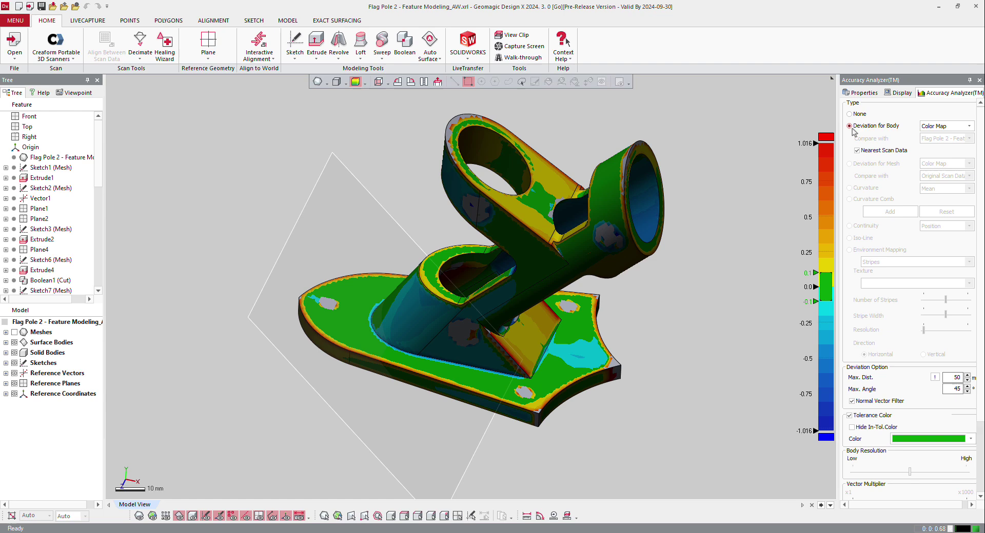
{"action": "left_click", "coordinate": [936, 130]}
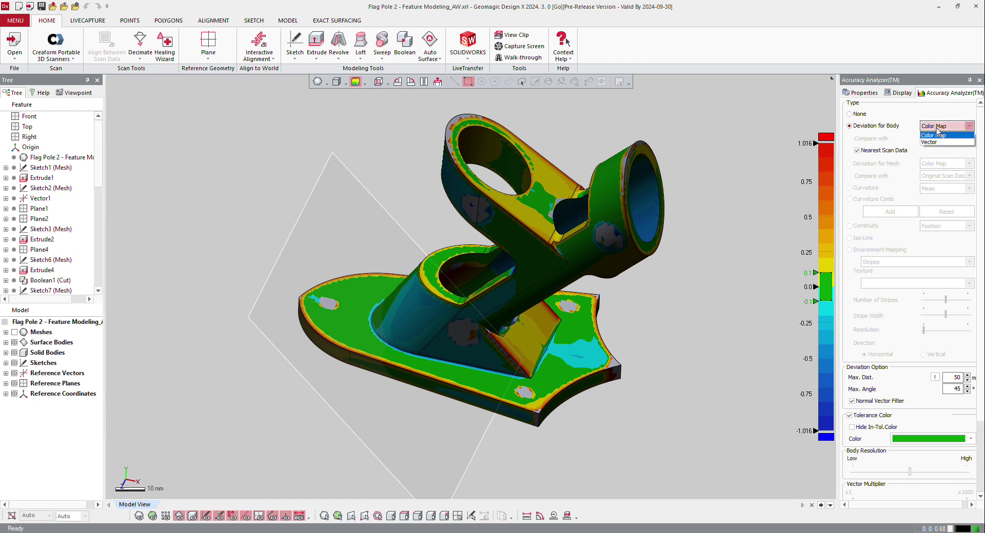
{"action": "left_click", "coordinate": [937, 135]}
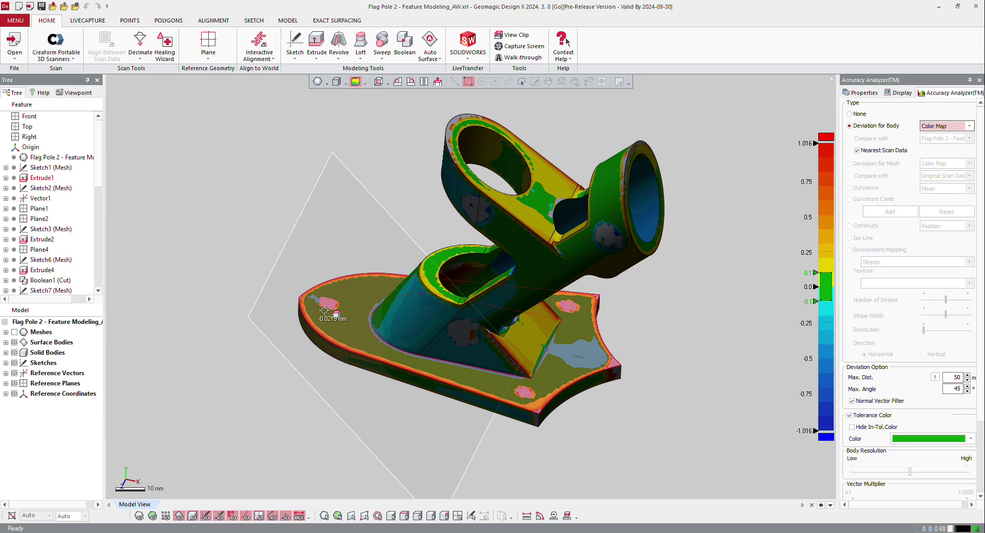
Examine the color map deviations on the base plate, boss, gusset and arm faces from several angles
{"action": "scroll", "coordinate": [349, 336], "scroll_direction": "up", "scroll_amount": 2}
{"action": "scroll", "coordinate": [349, 336], "scroll_direction": "up", "scroll_amount": 2}
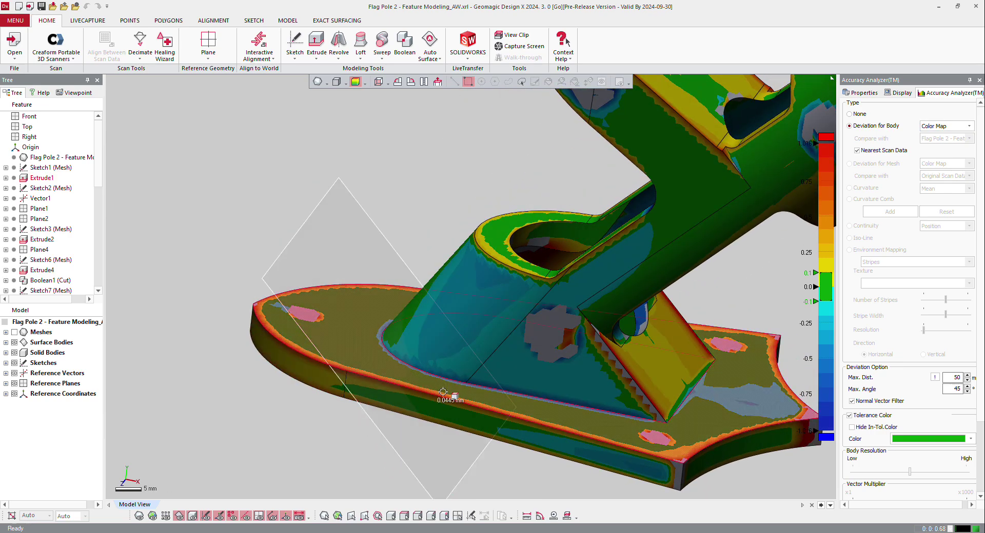
{"action": "right_click_drag", "start_coordinate": [666, 459], "coordinate": [534, 379]}
{"action": "scroll", "coordinate": [534, 379], "scroll_direction": "down", "scroll_amount": 2}
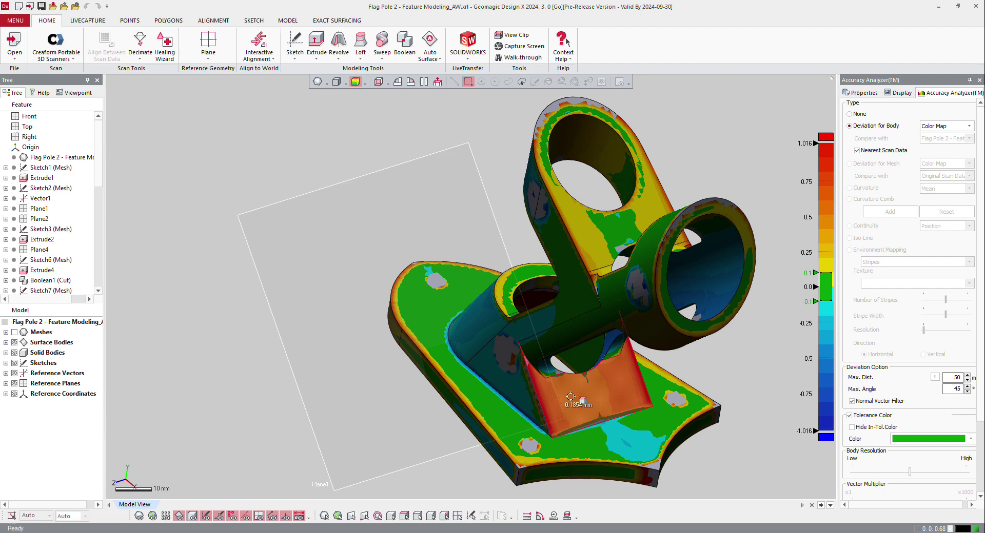
{"action": "right_click_drag", "start_coordinate": [579, 401], "coordinate": [669, 362]}
{"action": "right_click_drag", "start_coordinate": [606, 306], "coordinate": [619, 322]}
{"action": "scroll", "coordinate": [529, 327], "scroll_direction": "down", "scroll_amount": 2}
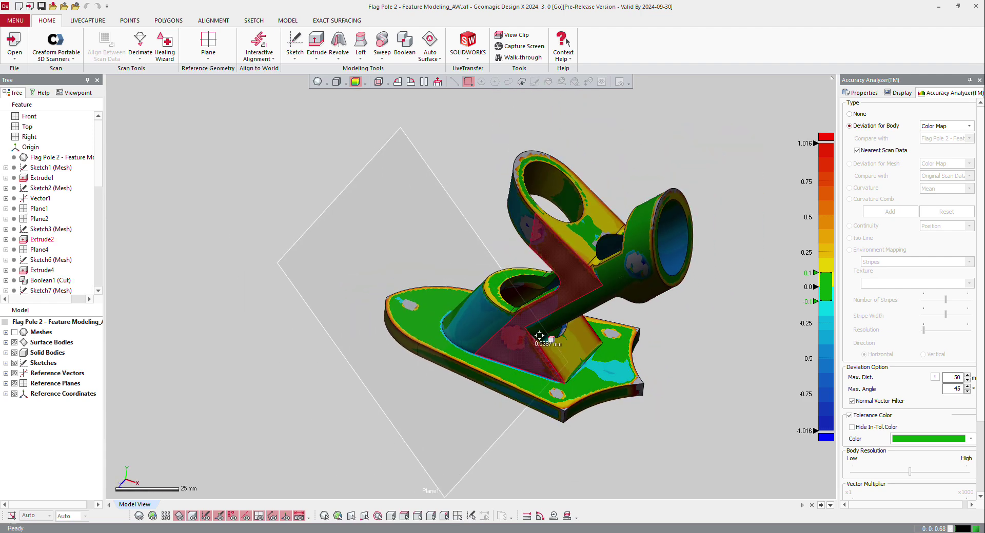
Try color scale tolerances of 0.25 mm and 0.05 mm for the body deviation
{"action": "double_click", "coordinate": [808, 275]}
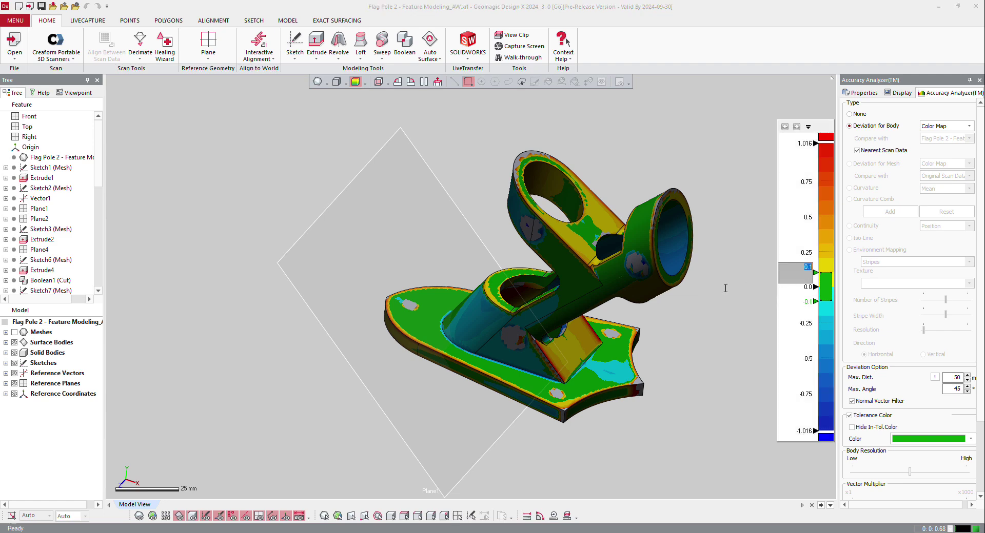
{"action": "key", "text": "Return"}
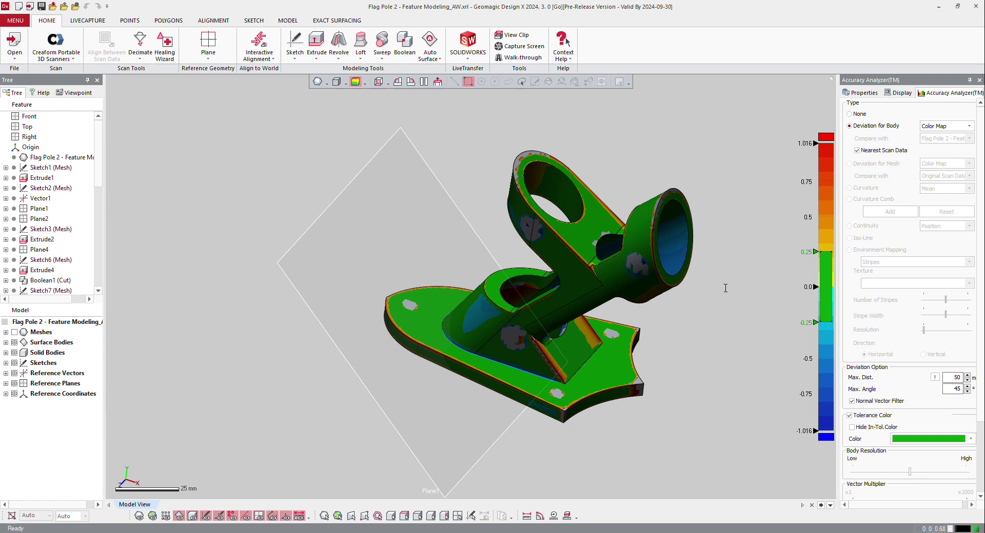
{"action": "right_click_drag", "start_coordinate": [725, 288], "coordinate": [774, 242]}
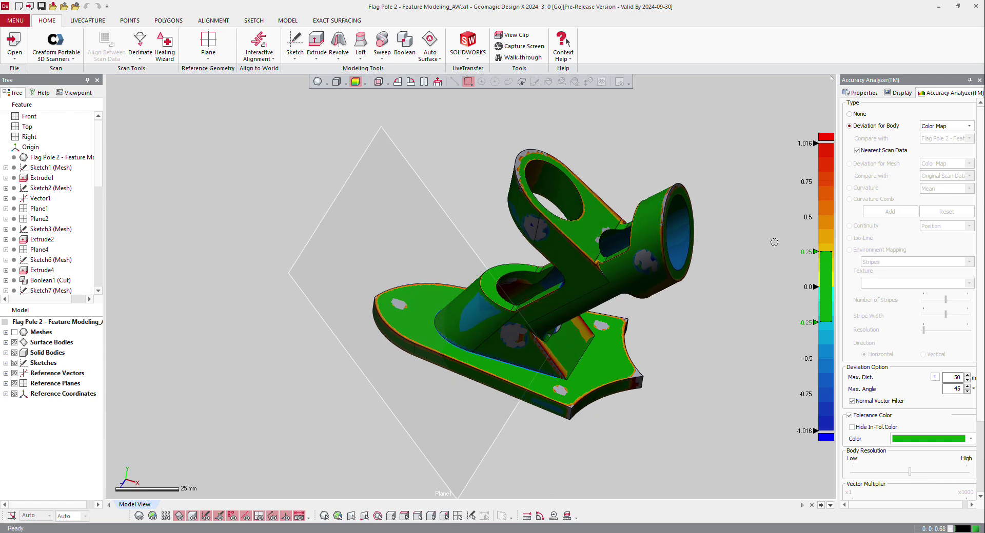
{"action": "double_click", "coordinate": [805, 254]}
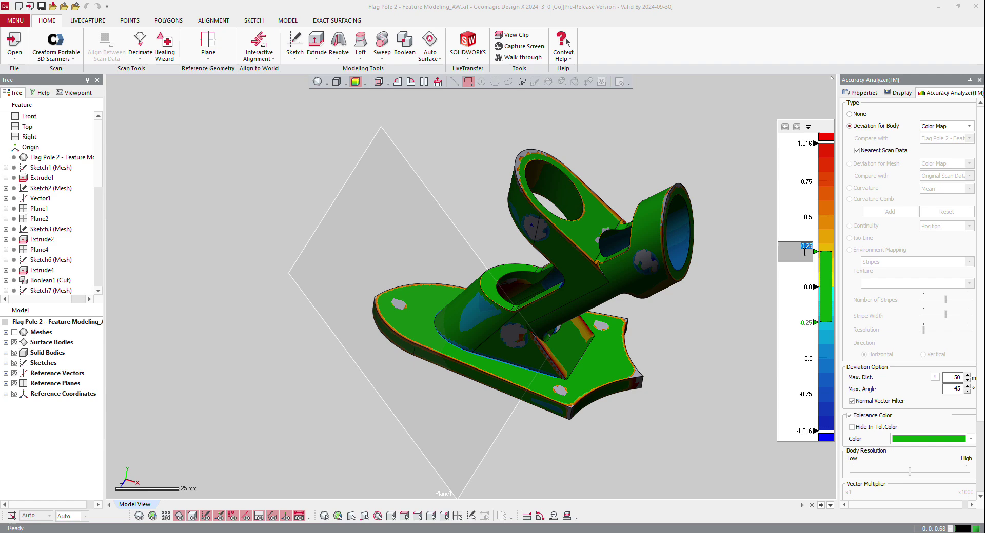
{"action": "type", "text": "0.05"}
{"action": "key", "text": "Return"}
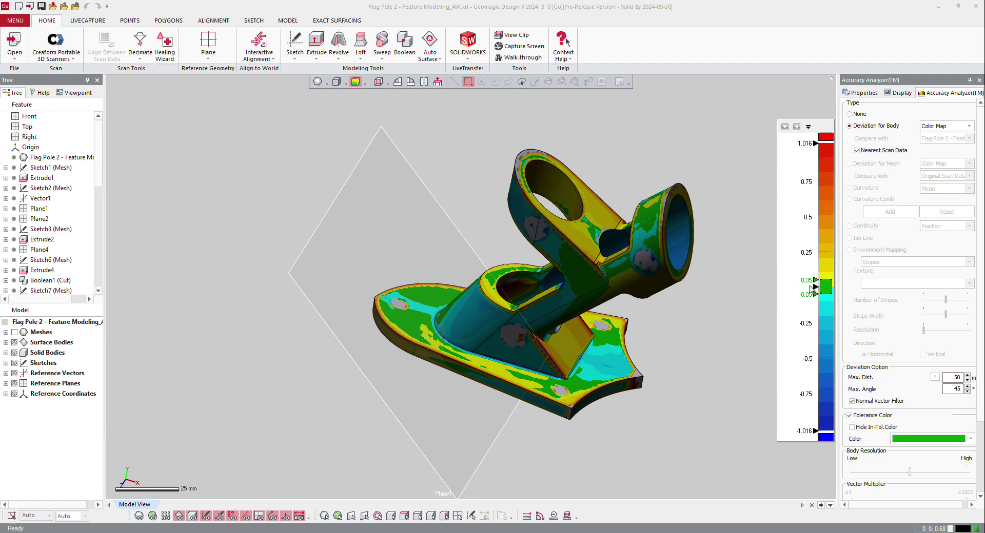
Set the color scale's tolerance to 0.2 mm and its maximum deviation to 0.75 mm
{"action": "double_click", "coordinate": [808, 280]}
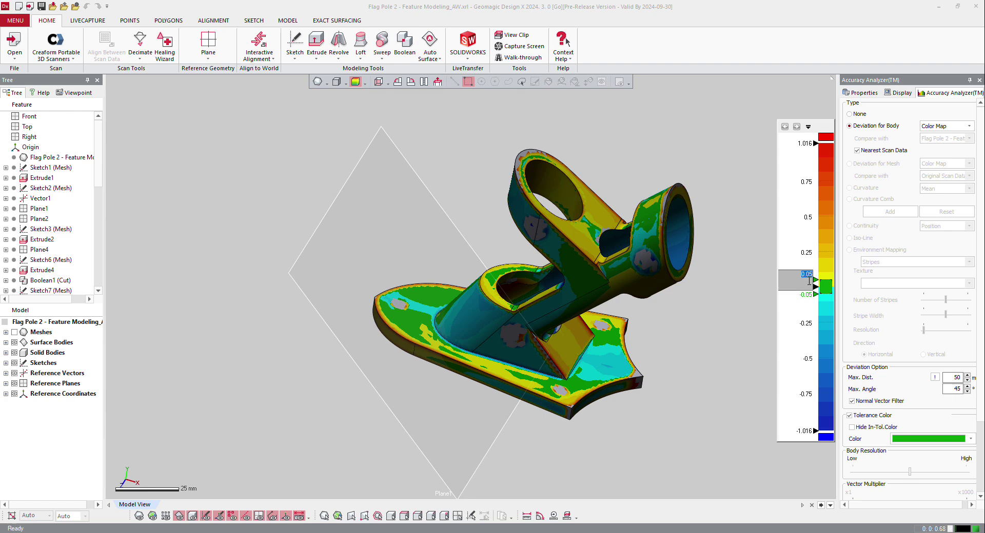
{"action": "type", "text": "0.2"}
{"action": "key", "text": "Return"}
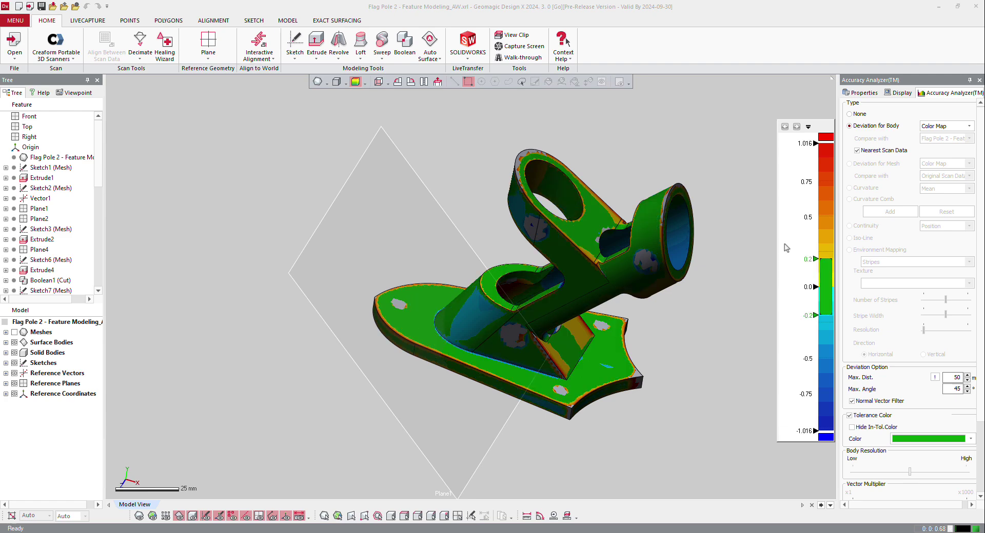
{"action": "double_click", "coordinate": [803, 146]}
{"action": "key", "text": "BackSpace"}
{"action": "type", "text": "0.75"}
{"action": "key", "text": "Return"}
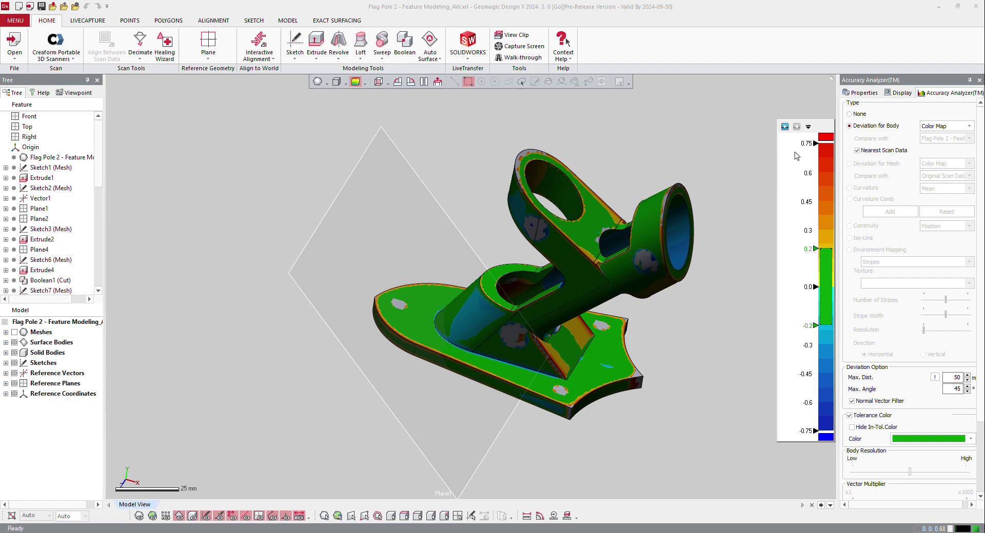
Examine the deviations on the gusset, the arm sides and the bore of the angled tube
{"action": "right_click_drag", "start_coordinate": [669, 260], "coordinate": [453, 311]}
{"action": "scroll", "coordinate": [564, 339], "scroll_direction": "up", "scroll_amount": 3}
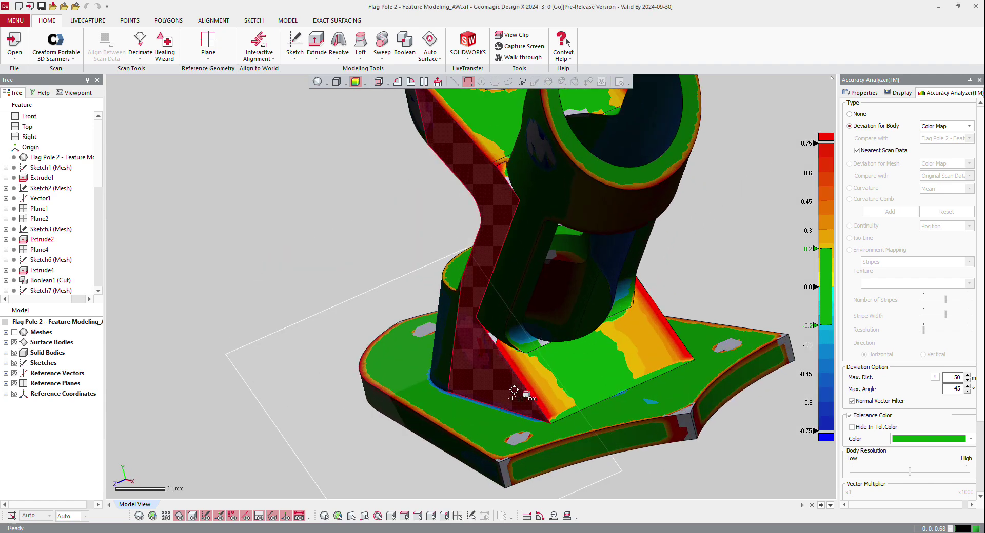
{"action": "right_click_drag", "start_coordinate": [546, 320], "coordinate": [543, 296]}
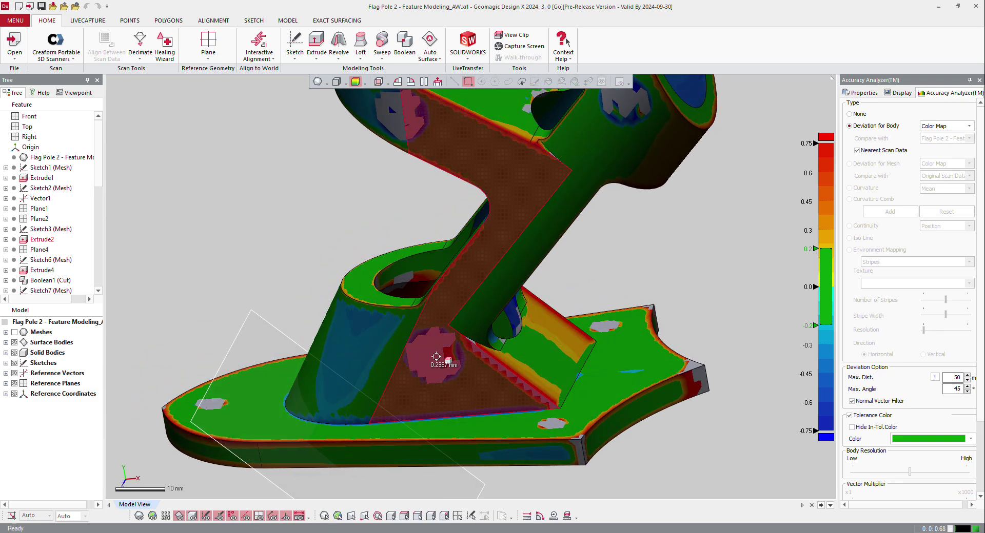
{"action": "right_click_drag", "start_coordinate": [520, 334], "coordinate": [506, 359]}
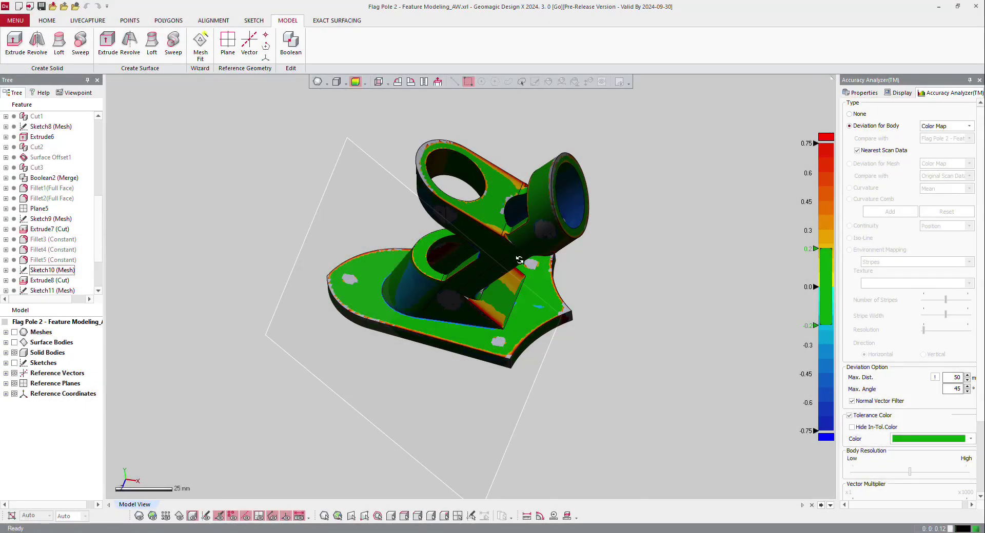
{"action": "right_click_drag", "start_coordinate": [523, 263], "coordinate": [452, 232]}
{"action": "scroll", "coordinate": [452, 233], "scroll_direction": "up", "scroll_amount": 1}
{"action": "right_click_drag", "start_coordinate": [506, 259], "coordinate": [611, 175]}
{"action": "scroll", "coordinate": [532, 229], "scroll_direction": "up", "scroll_amount": 4}
{"action": "scroll", "coordinate": [611, 175], "scroll_direction": "up", "scroll_amount": 1}
Open the sketch behind the angled tube's bore cut for editing, with the solid bodies hidden and the view normal to the sketch
{"action": "left_click", "coordinate": [595, 168]}
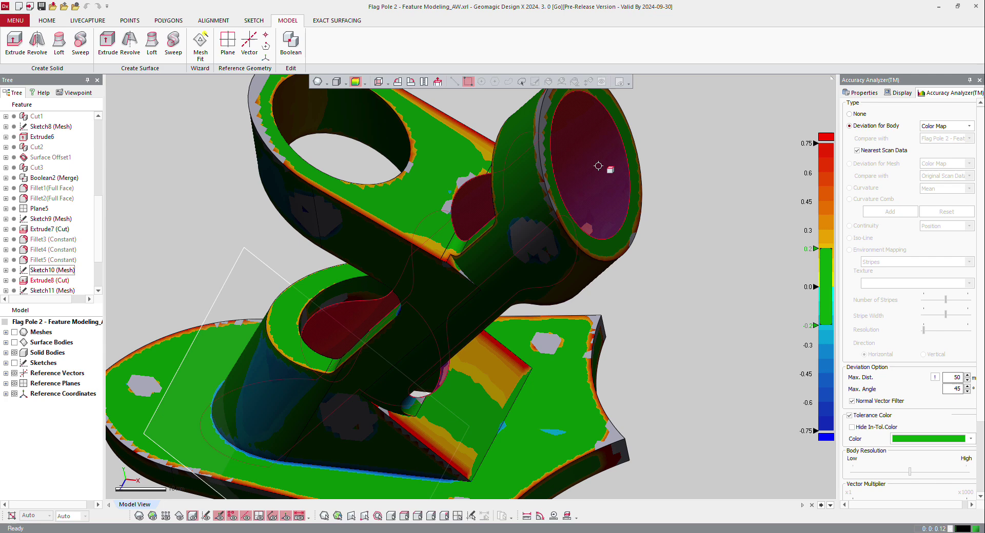
{"action": "left_click", "coordinate": [41, 280]}
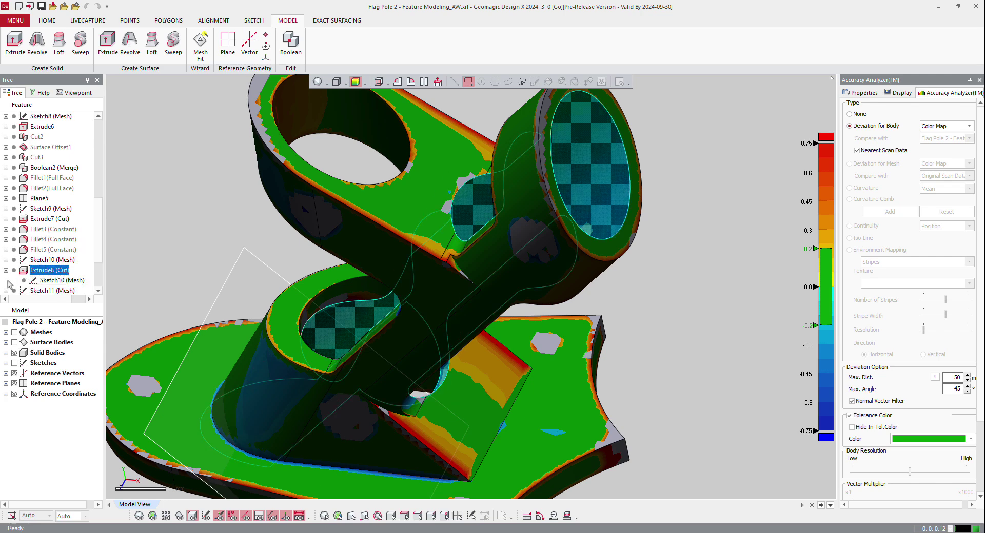
{"action": "left_click", "coordinate": [6, 281]}
{"action": "double_click", "coordinate": [53, 280]}
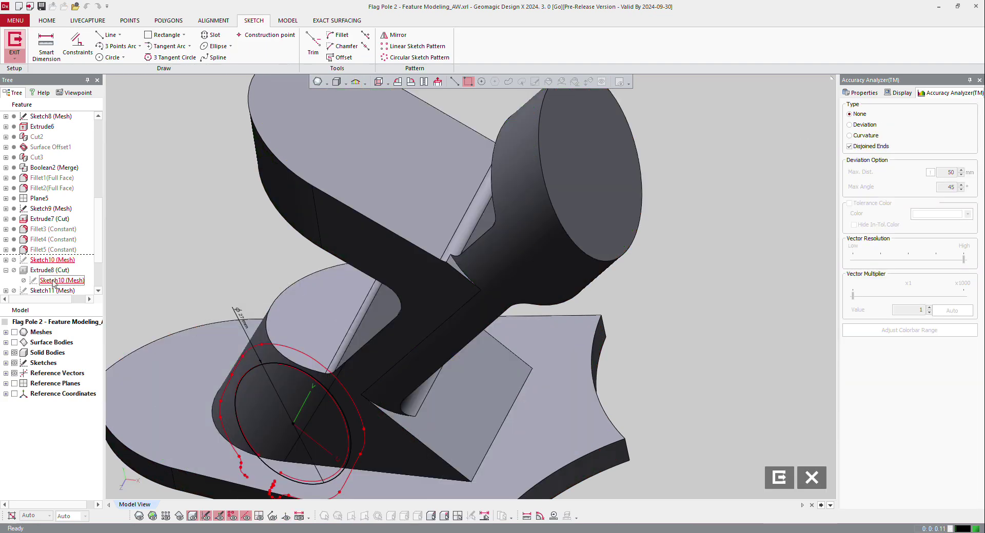
{"action": "key", "text": "ctrl+5"}
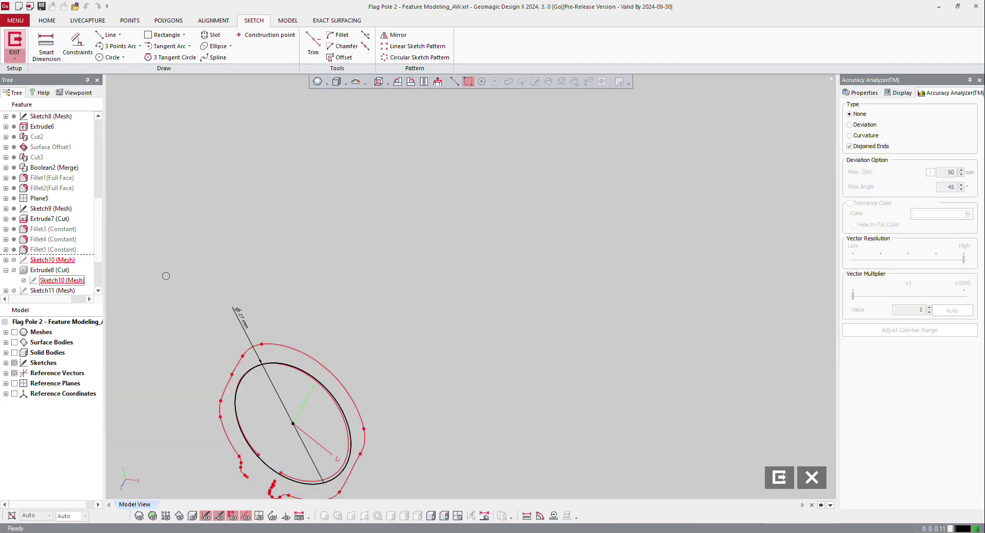
{"action": "key", "text": "ctrl+shift+a"}
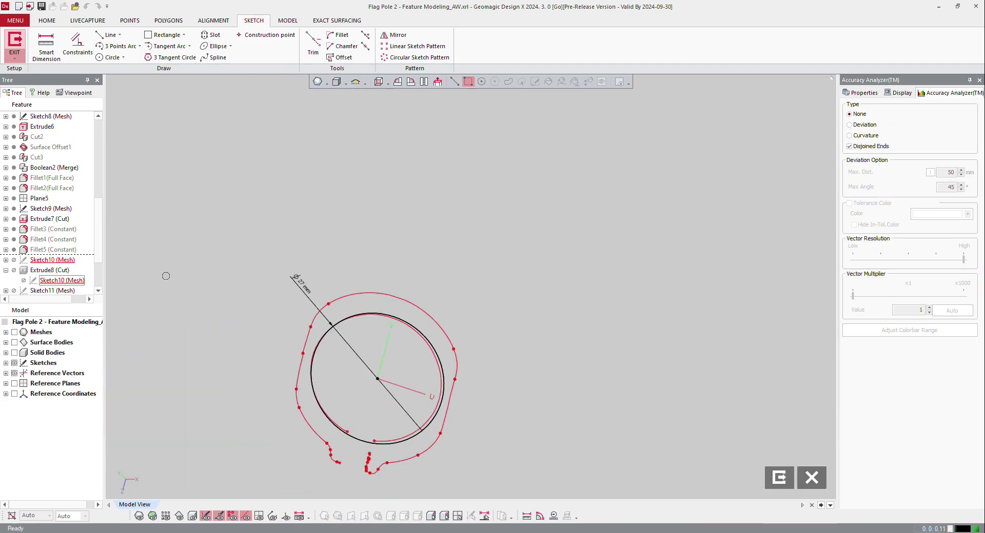
{"action": "scroll", "coordinate": [456, 372], "scroll_direction": "up", "scroll_amount": 2}
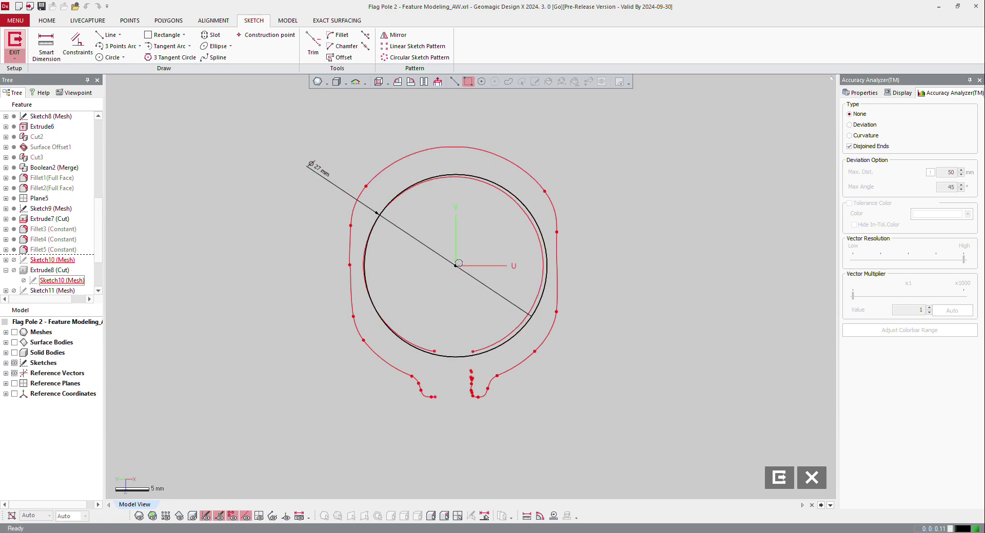
Replace the 27 mm circle with a circle fitted to the inner scan polyline, about 13.18 mm in radius
{"action": "left_click", "coordinate": [514, 335]}
{"action": "key", "text": "Delete"}
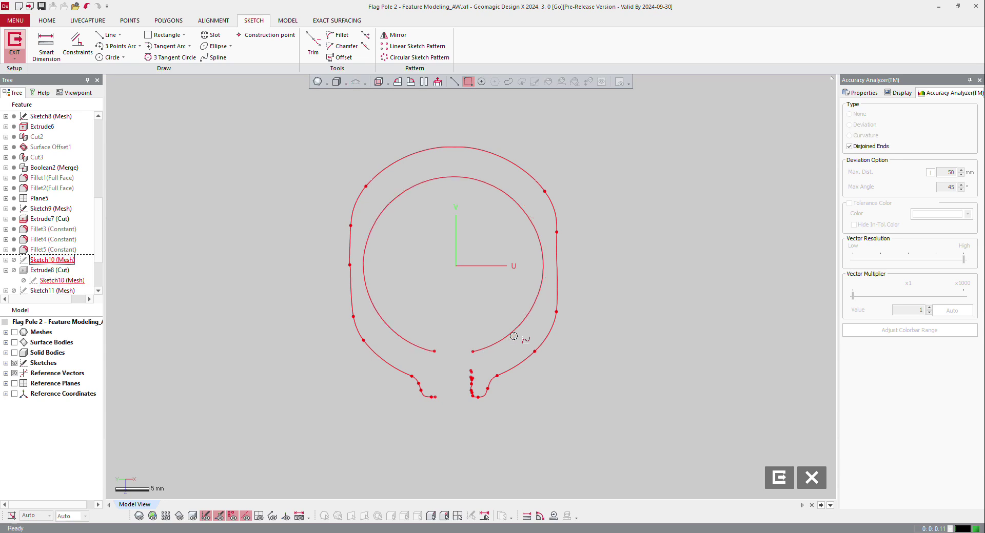
{"action": "left_click", "coordinate": [109, 57]}
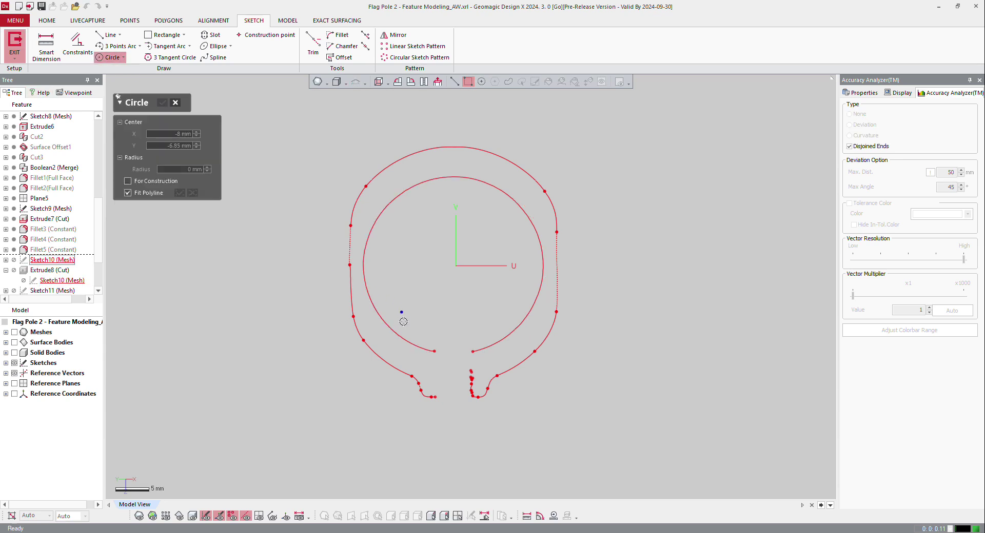
{"action": "left_click", "coordinate": [403, 336]}
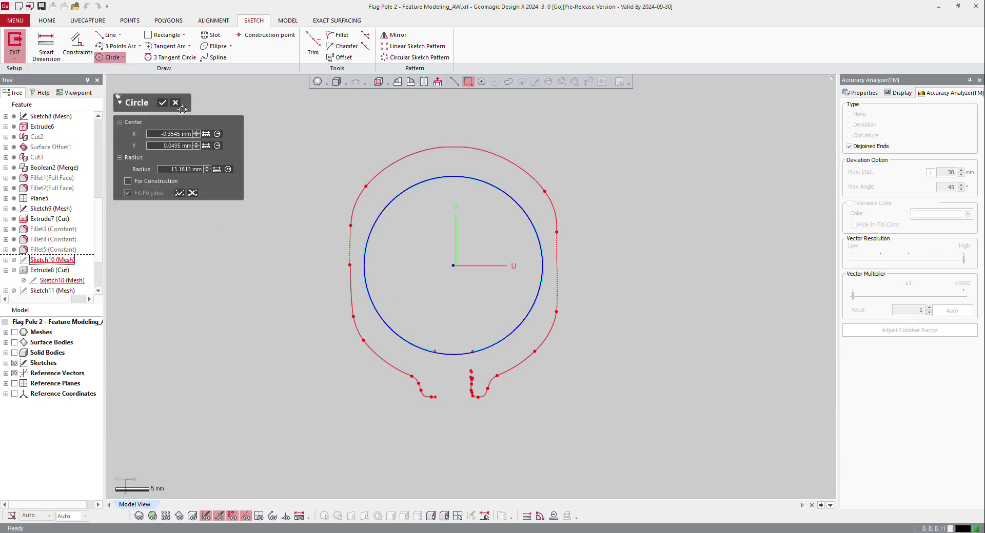
{"action": "left_click", "coordinate": [161, 103]}
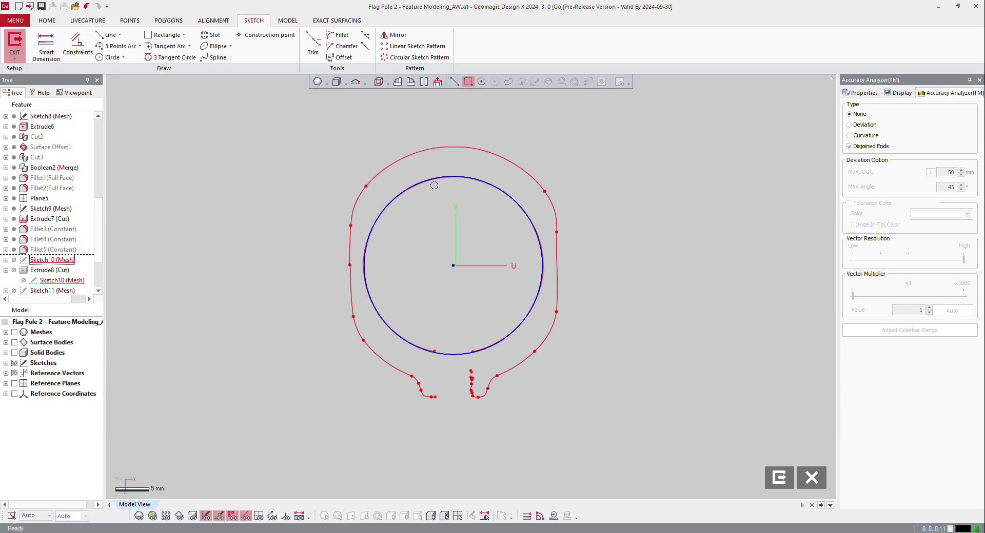
Exit the sketch to rebuild the bore cut, and hide the surface bodies
{"action": "left_click", "coordinate": [14, 41]}
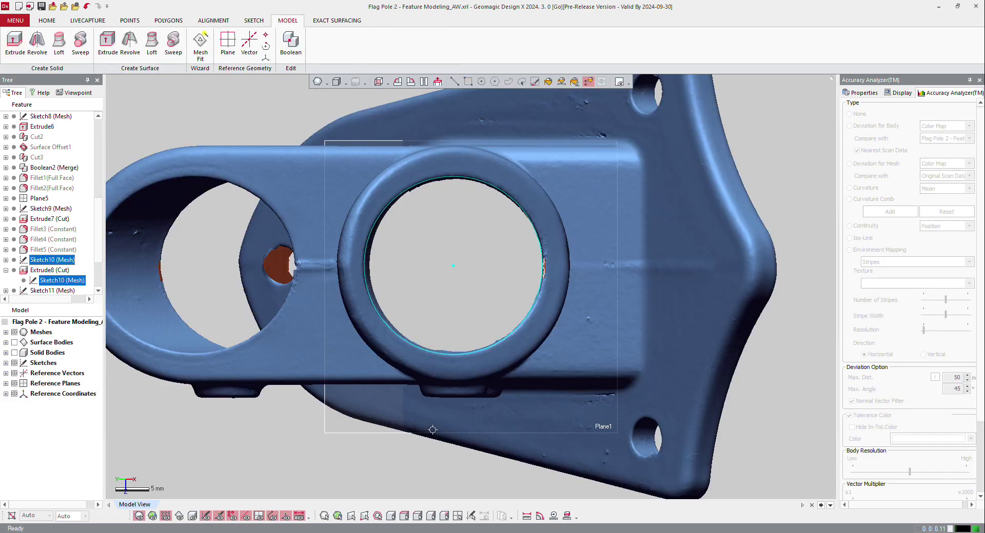
{"action": "mouse_move", "coordinate": [433, 429]}
{"action": "right_mouse_down"}
{"action": "mouse_move", "coordinate": [516, 299]}
{"action": "mouse_move", "coordinate": [472, 392]}
{"action": "right_mouse_up"}
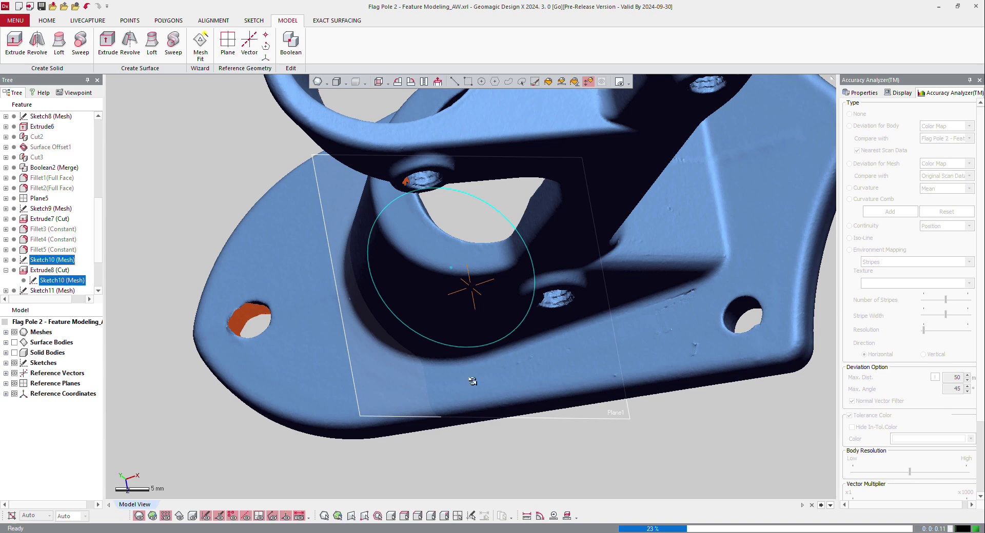
{"action": "scroll", "coordinate": [492, 358], "scroll_direction": "down", "scroll_amount": 3}
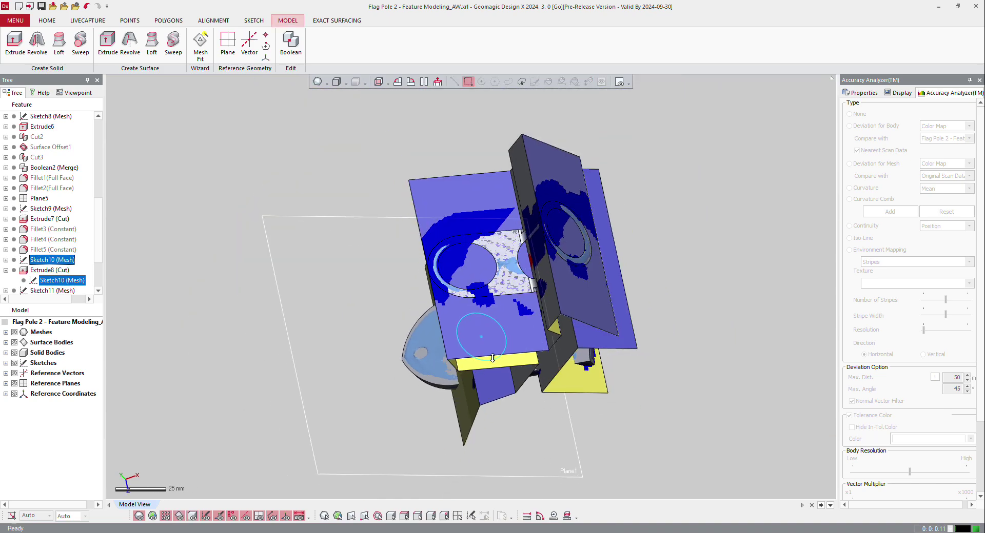
{"action": "left_click", "coordinate": [180, 517]}
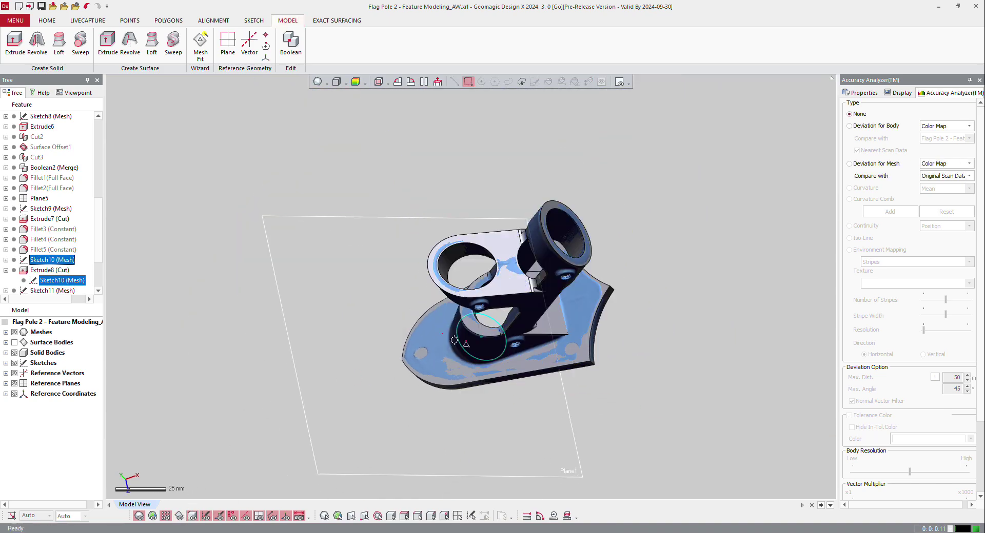
Turn Deviation for Body back on and check the rebuilt bore of the angled tube
{"action": "left_click", "coordinate": [866, 127]}
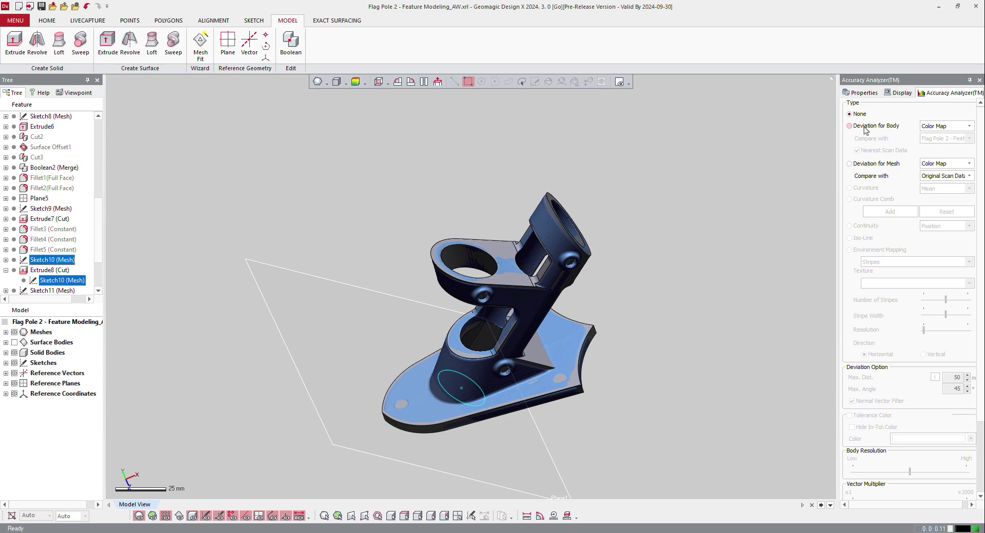
{"action": "right_click_drag", "start_coordinate": [518, 339], "coordinate": [554, 367]}
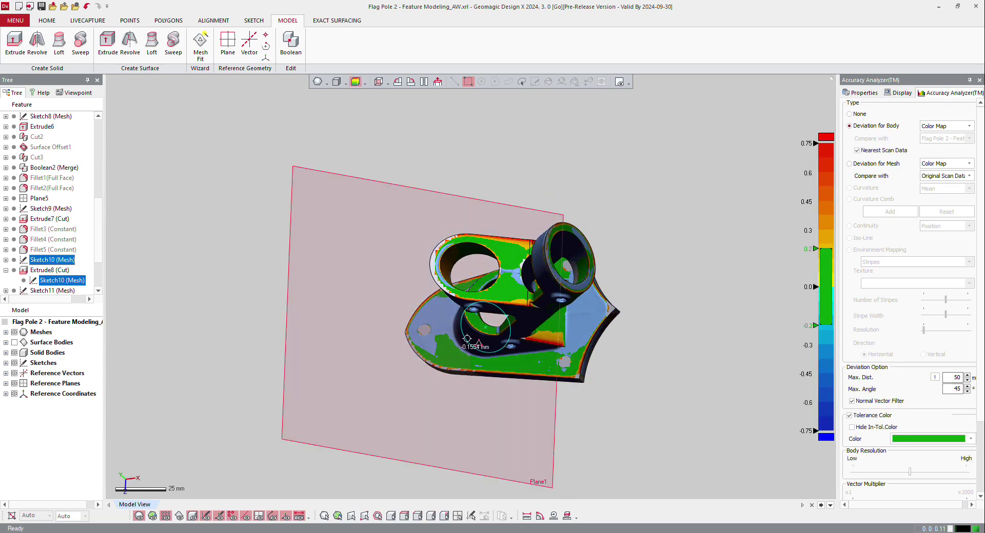
{"action": "scroll", "coordinate": [633, 228], "scroll_direction": "up", "scroll_amount": 3}
{"action": "right_click_drag", "start_coordinate": [530, 274], "coordinate": [646, 300]}
{"action": "scroll", "coordinate": [645, 300], "scroll_direction": "down", "scroll_amount": 2}
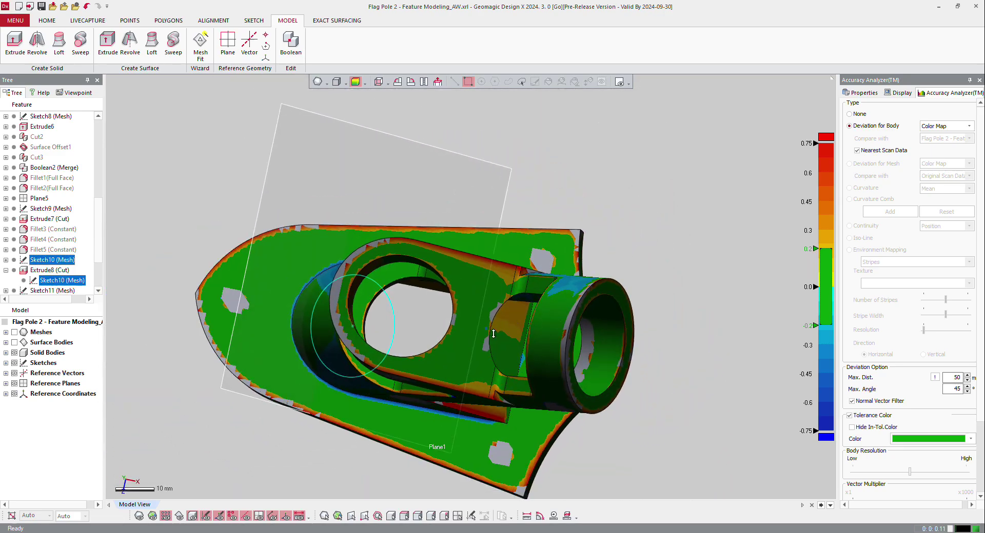
Tighten the body deviation color map tolerance to ±0.1 mm and check the bores of the bracket's tubes
{"action": "right_click_drag", "start_coordinate": [425, 351], "coordinate": [492, 271]}
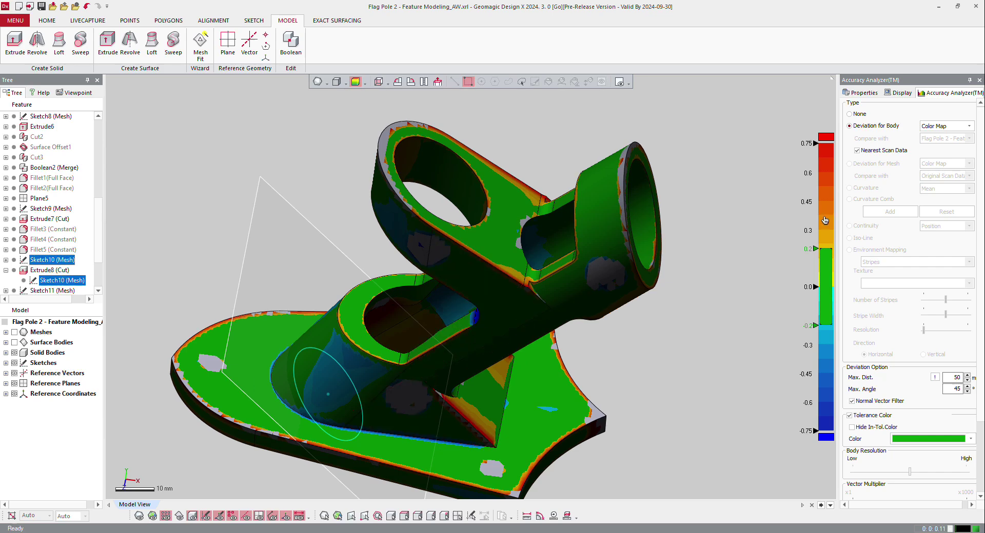
{"action": "left_click", "coordinate": [809, 253]}
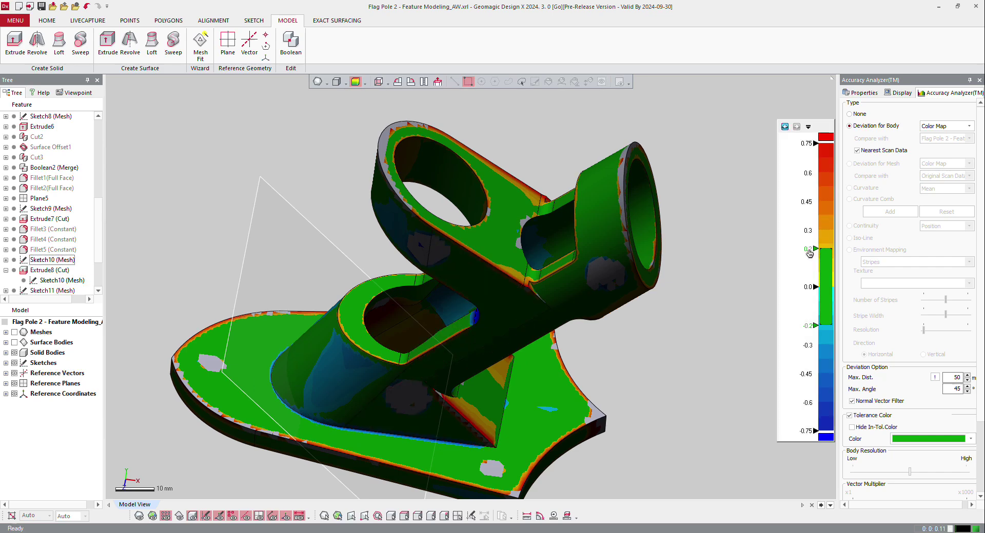
{"action": "double_click", "coordinate": [809, 250]}
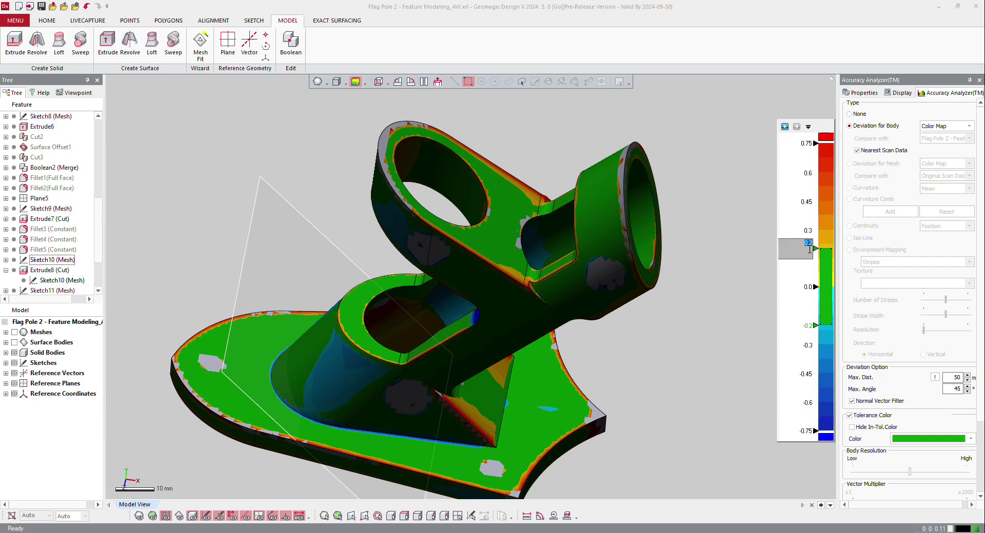
{"action": "key", "text": "Return"}
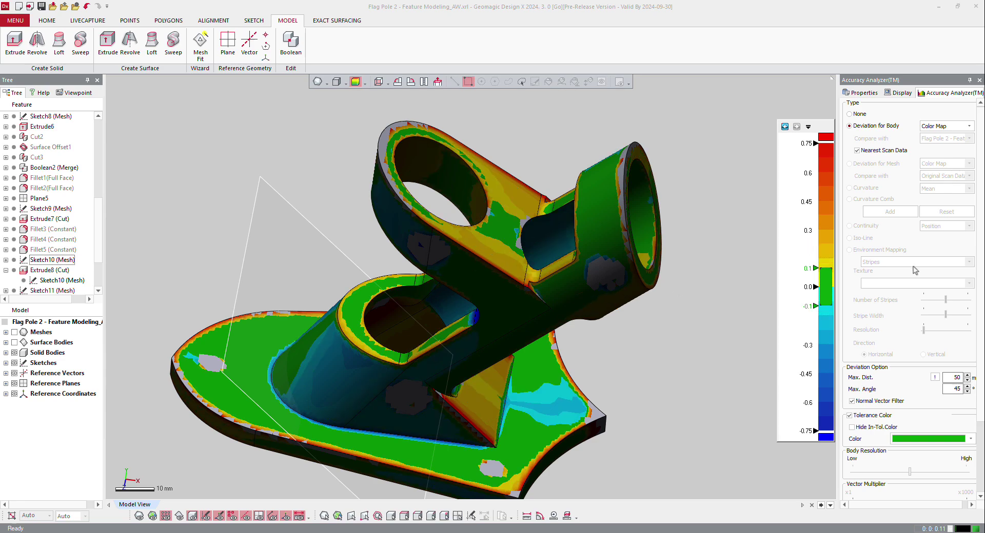
{"action": "right_click_drag", "start_coordinate": [776, 186], "coordinate": [366, 342]}
{"action": "scroll", "coordinate": [366, 342], "scroll_direction": "up", "scroll_amount": 3}
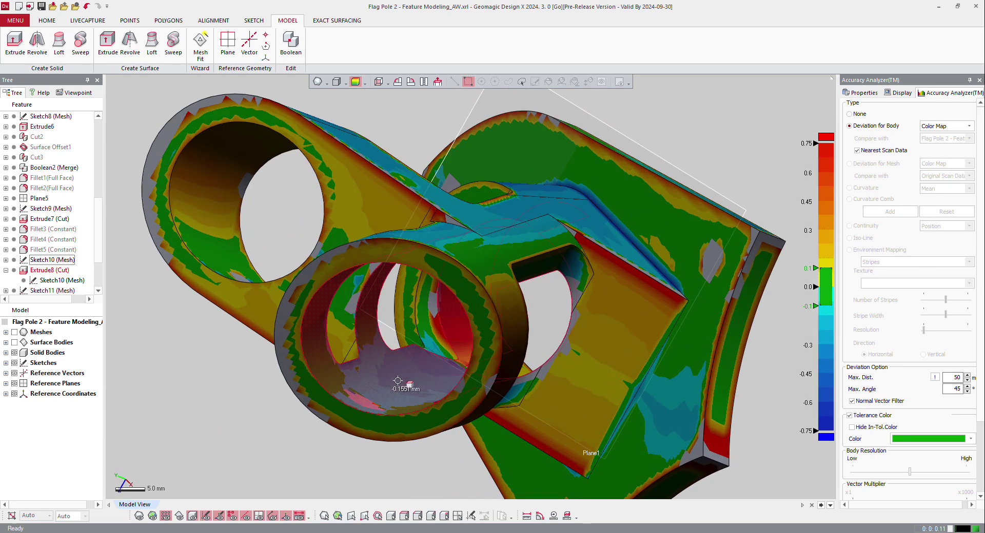
{"action": "right_click_drag", "start_coordinate": [413, 374], "coordinate": [545, 304]}
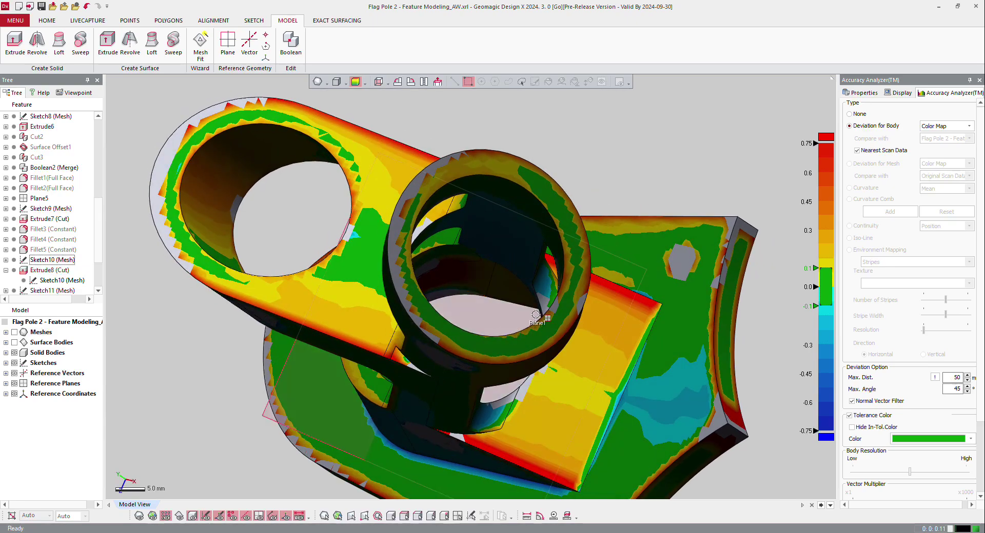
Open the sketch behind the Extrude9 cut for editing, with the solid bodies hidden
{"action": "scroll", "coordinate": [546, 304], "scroll_direction": "down", "scroll_amount": 3}
{"action": "right_click_drag", "start_coordinate": [406, 276], "coordinate": [390, 300]}
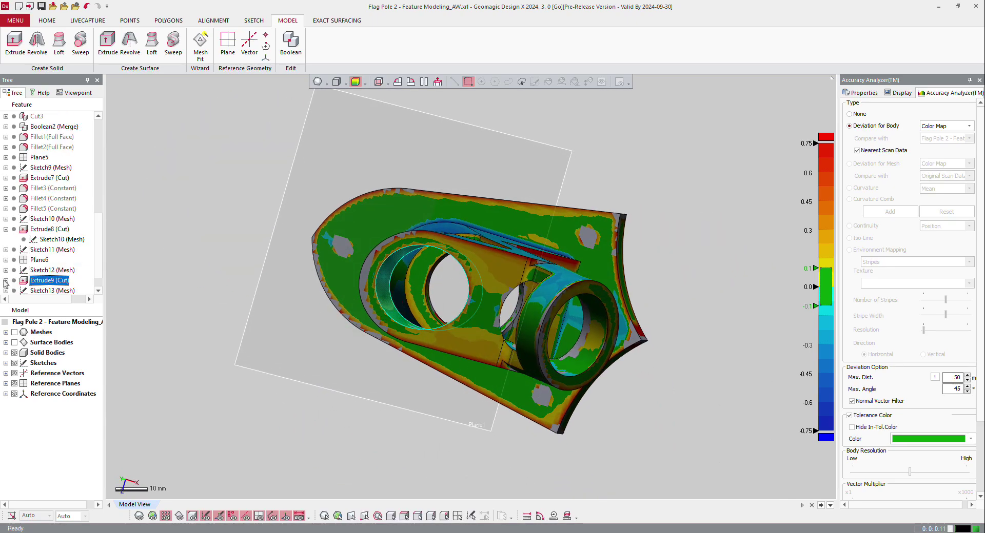
{"action": "left_click", "coordinate": [5, 281]}
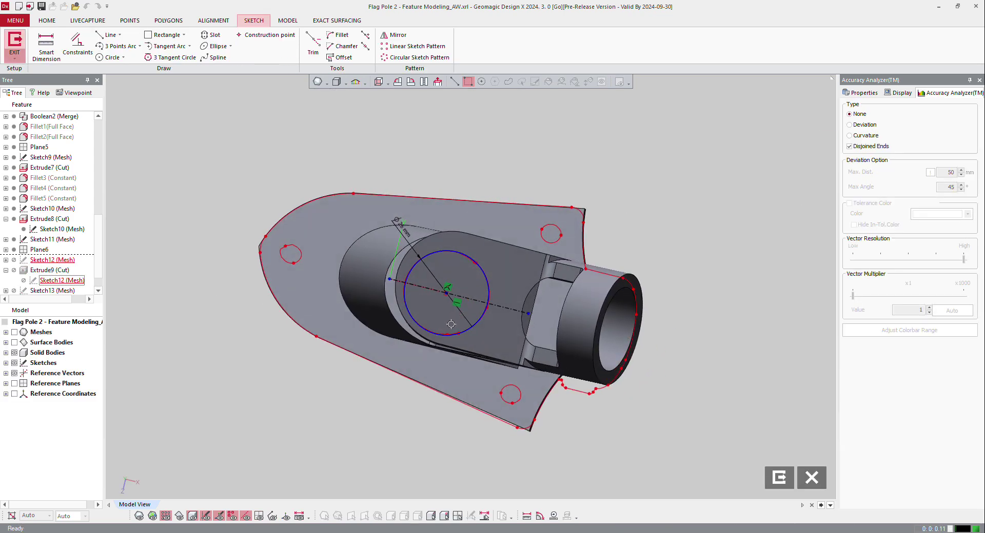
{"action": "key", "text": "ctrl+4"}
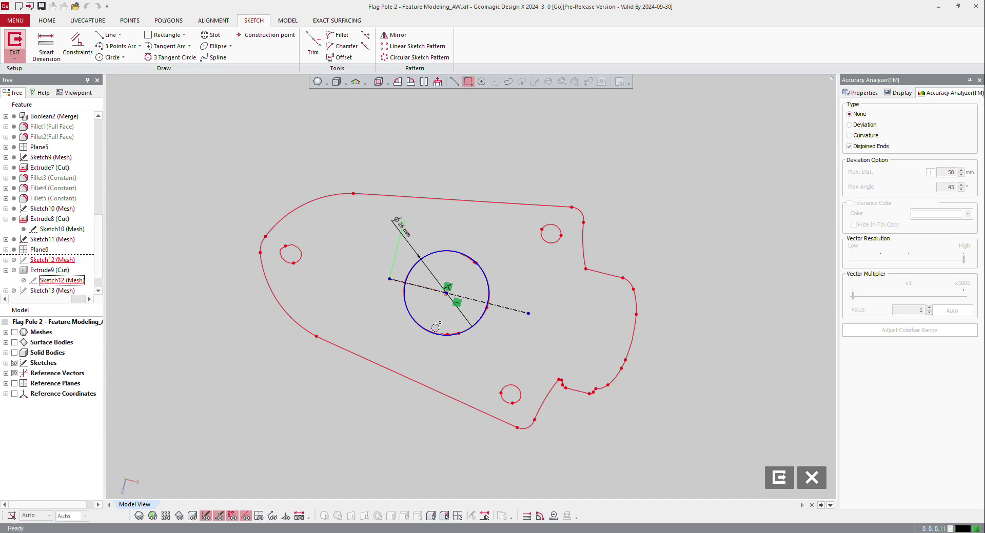
Turn on curve Deviation in the sketch with a vector multiplier of about 24 and check the 26 mm circle against the scan polyline
{"action": "scroll", "coordinate": [435, 327], "scroll_direction": "up", "scroll_amount": 5}
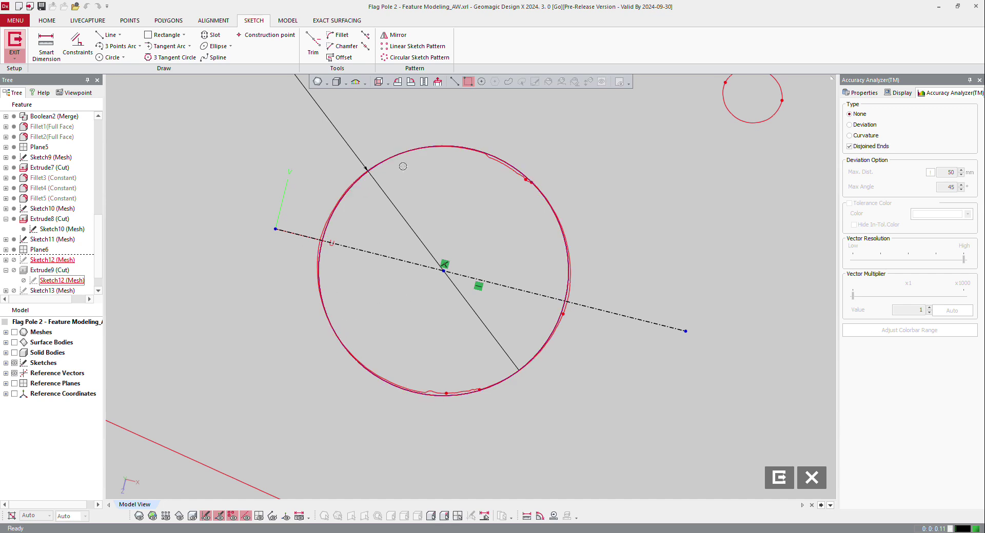
{"action": "left_click", "coordinate": [433, 156]}
{"action": "left_click", "coordinate": [672, 169]}
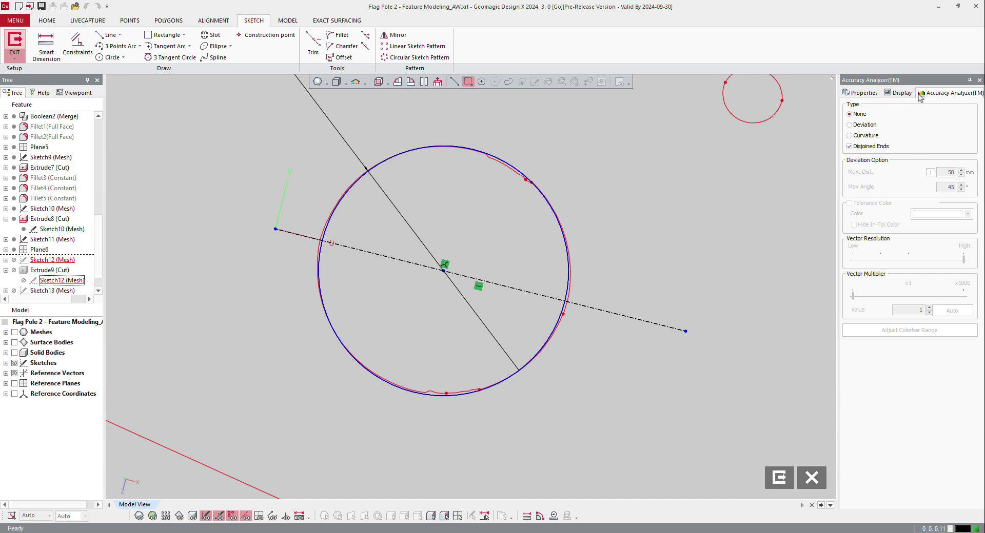
{"action": "left_click", "coordinate": [872, 124]}
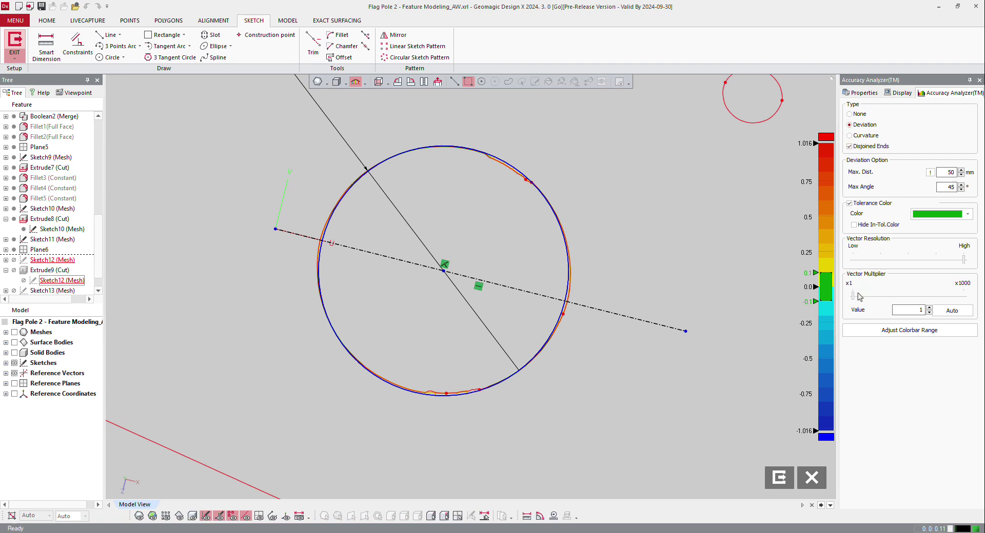
{"action": "left_click_drag", "start_coordinate": [853, 299], "coordinate": [893, 301]}
{"action": "mouse_move", "coordinate": [453, 345]}
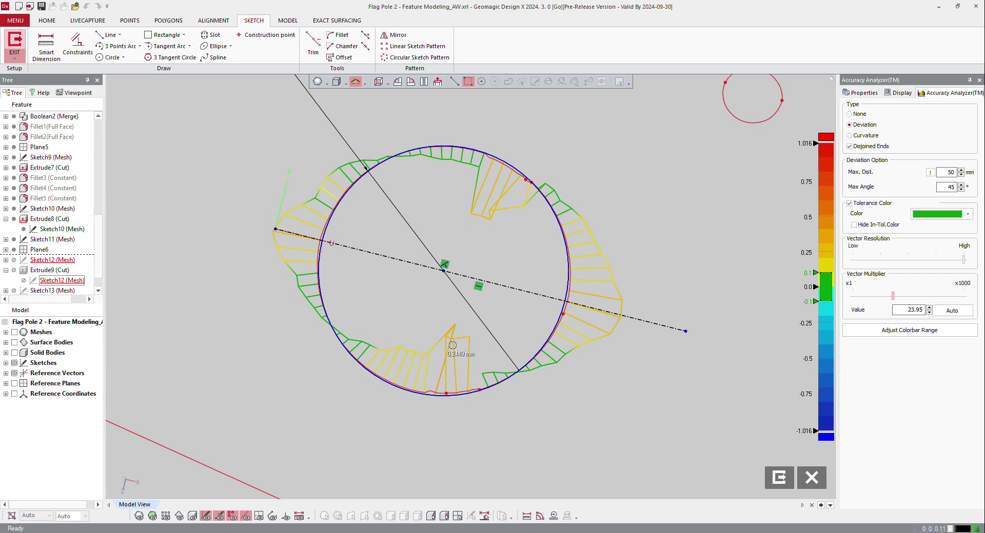